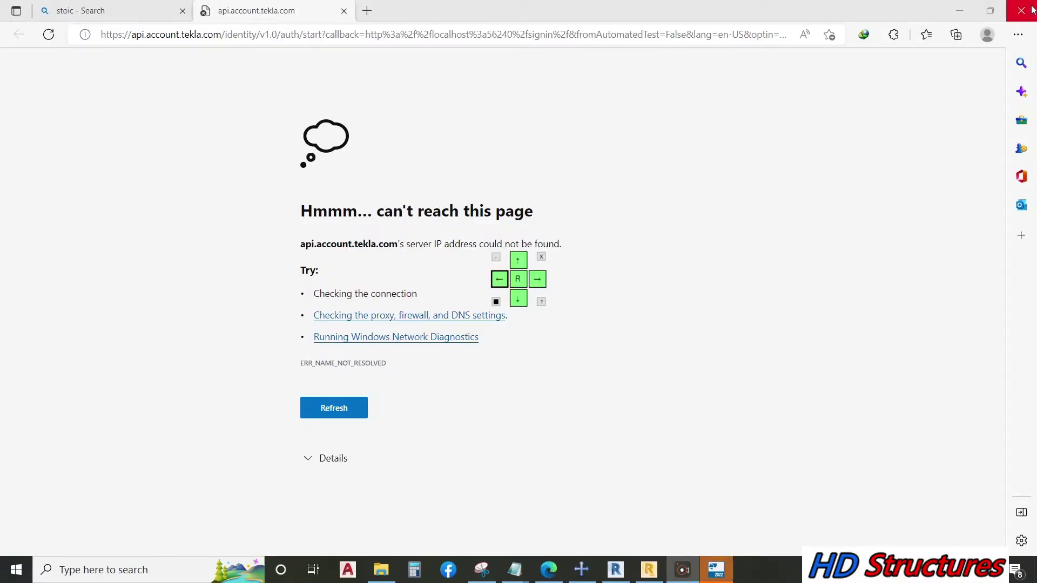
Close the Edge window showing the failed Tekla sign-in page.
click(1014, 16)
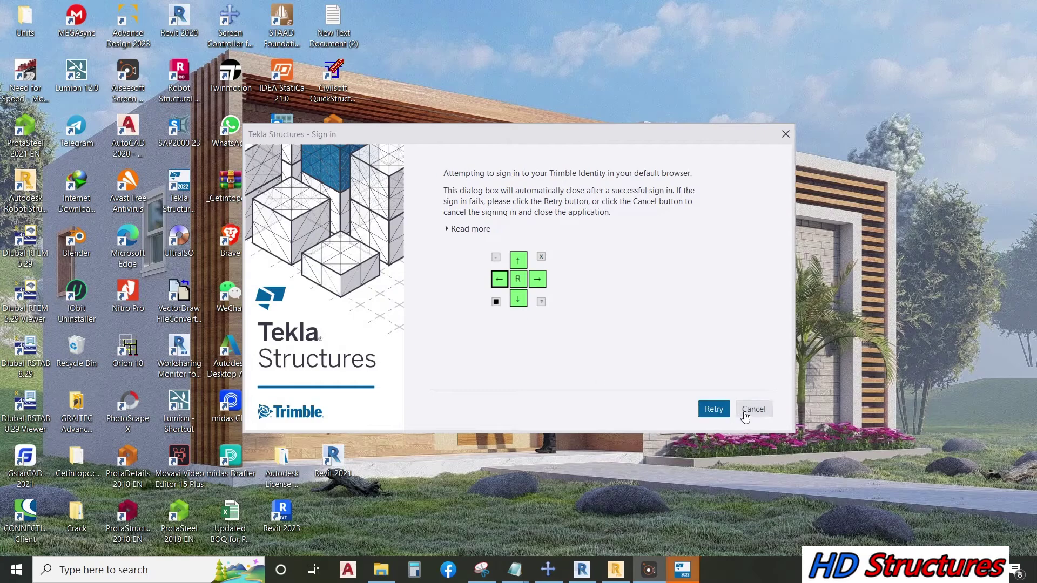
Skip sign-in and confirm UK environment, Steel Detailer (Legacy) role and Steel Detailing configuration.
click(749, 409)
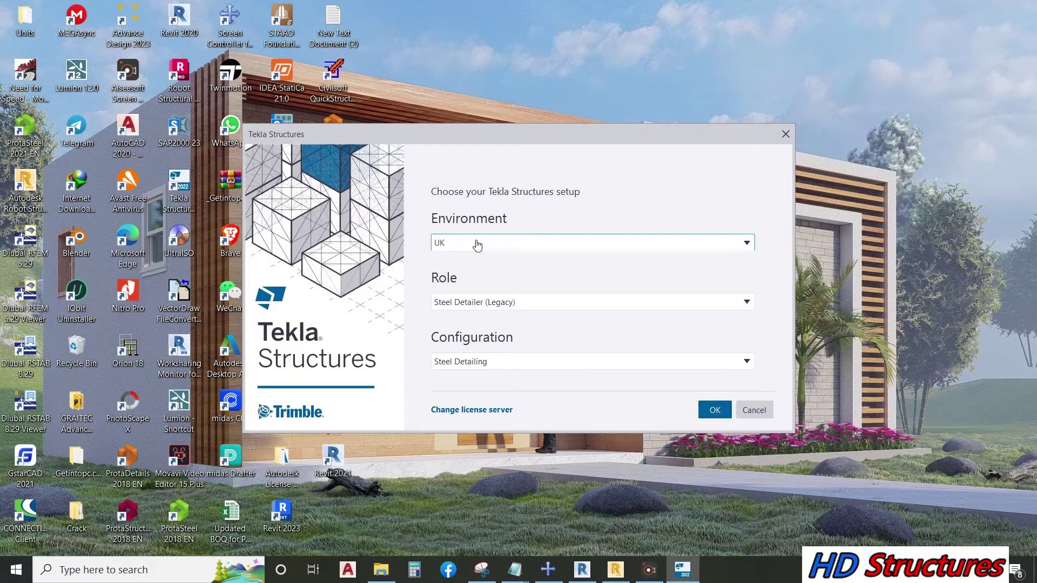
click(737, 247)
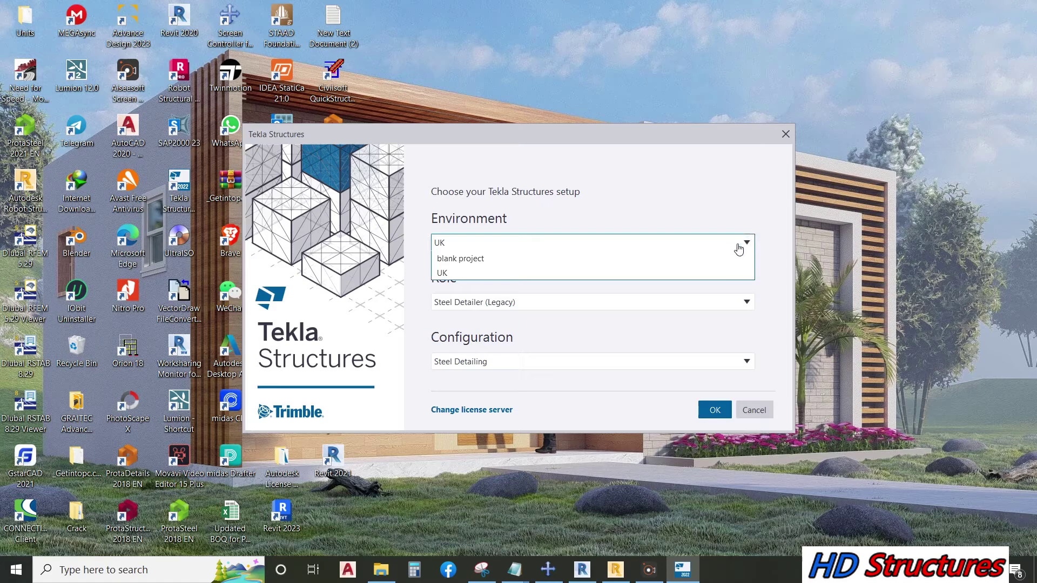
click(739, 244)
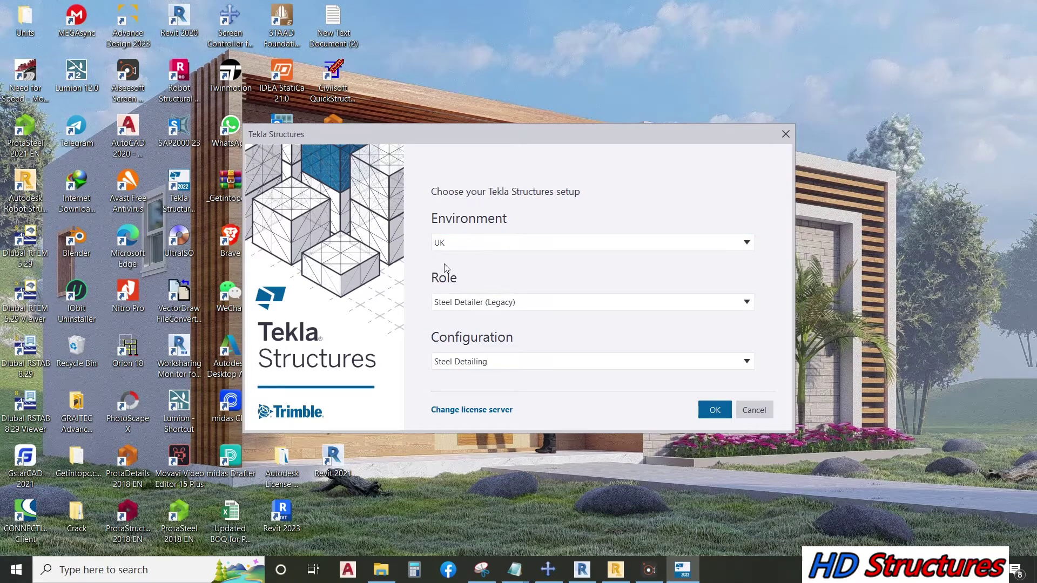
click(548, 312)
click(547, 309)
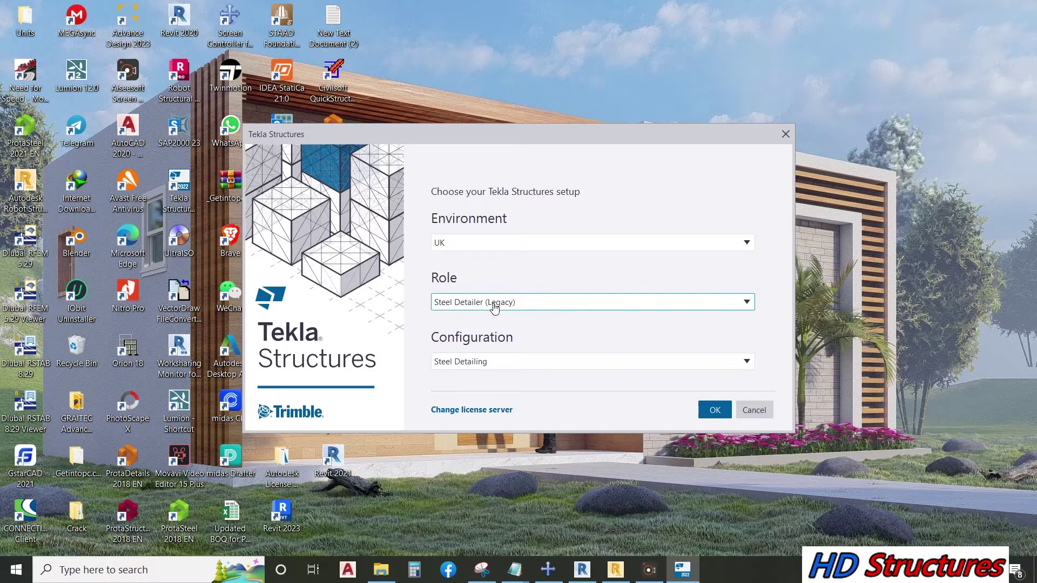
click(495, 362)
click(498, 363)
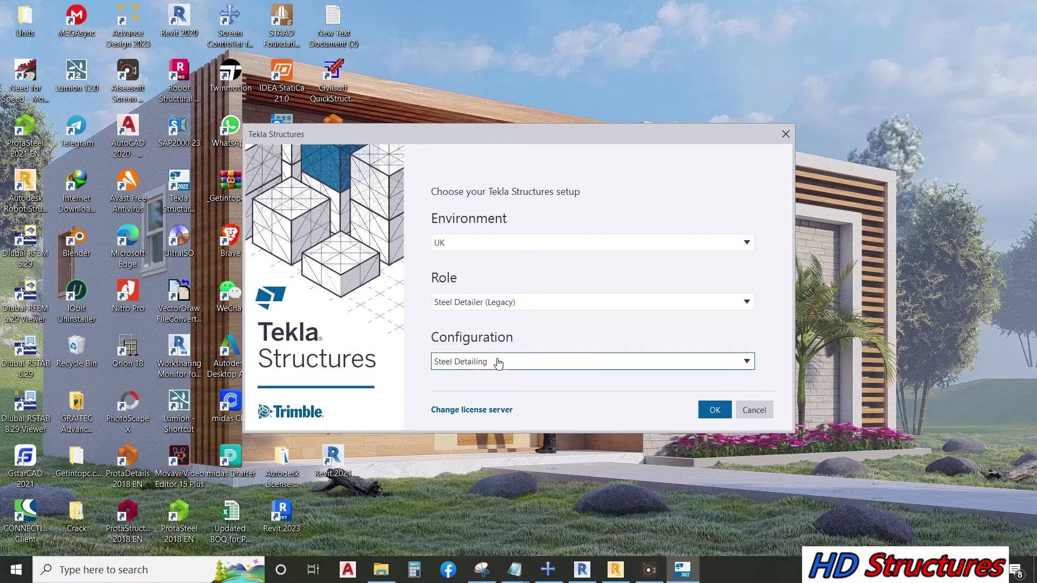
click(718, 411)
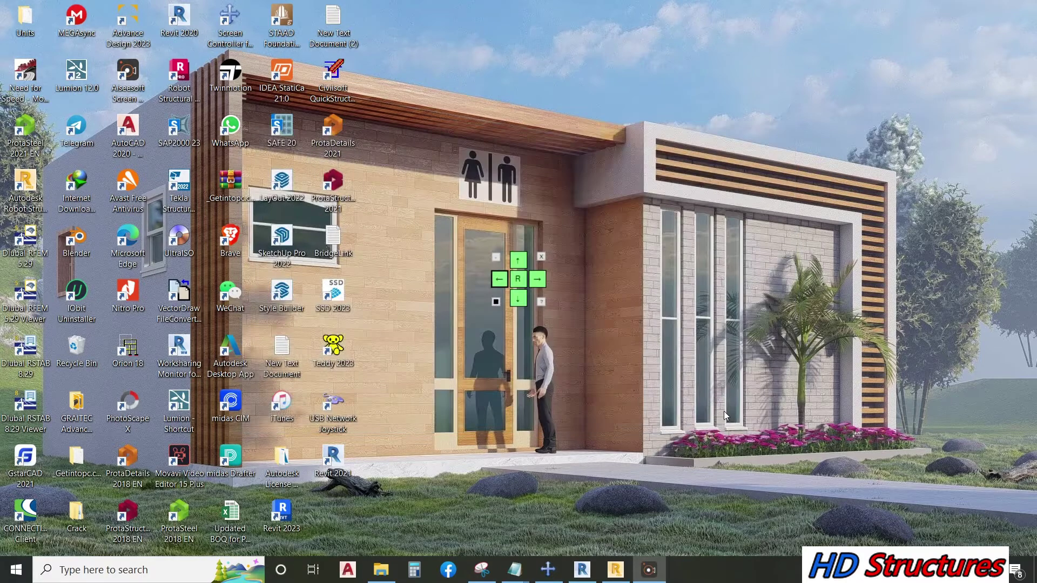
Create a new model named 'tekla intro' in C:\TeklaStructuresModels\ and open it.
click(862, 569)
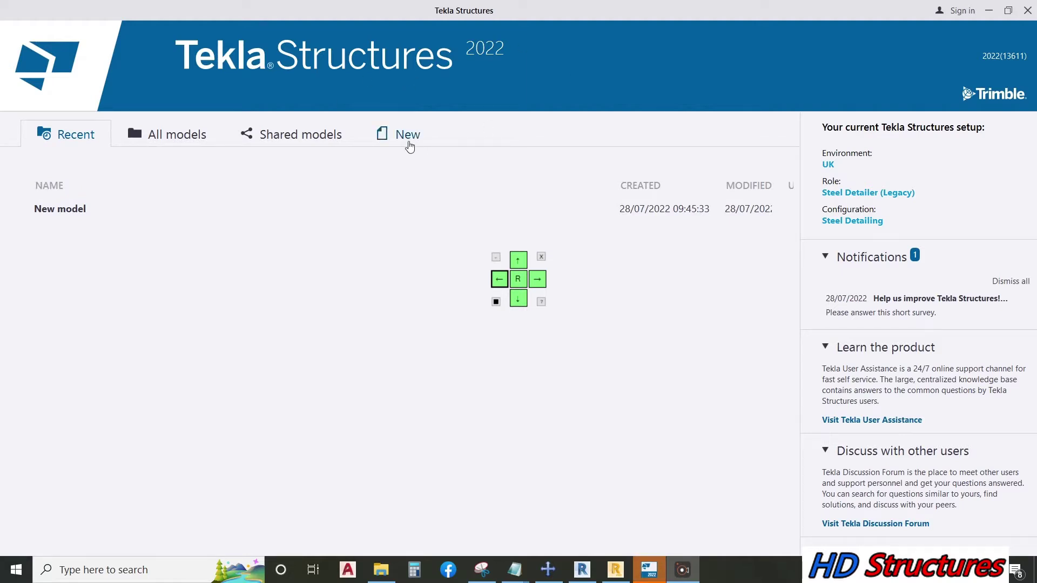
click(409, 145)
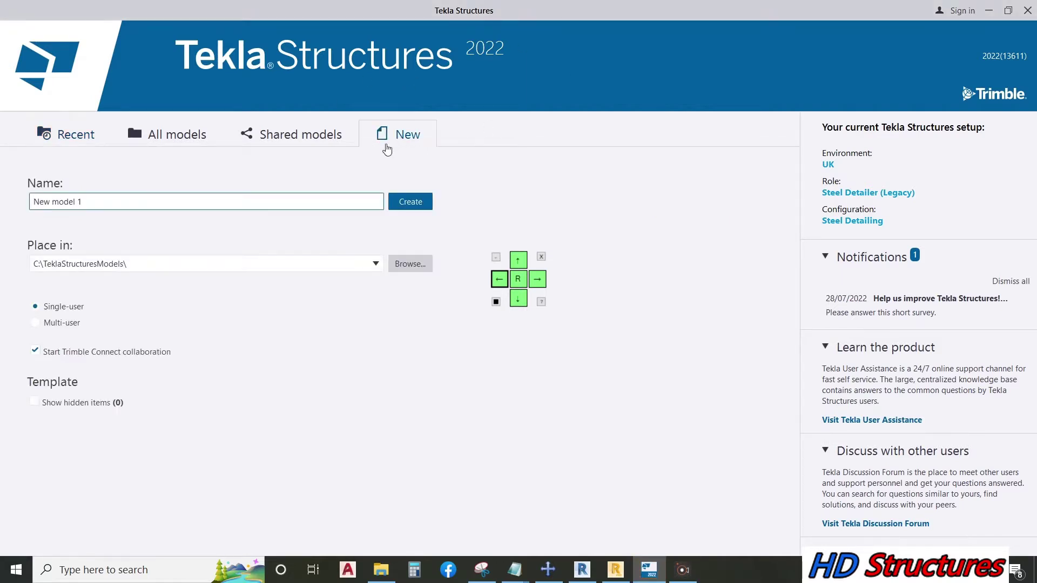
drag(108, 202, 1, 224)
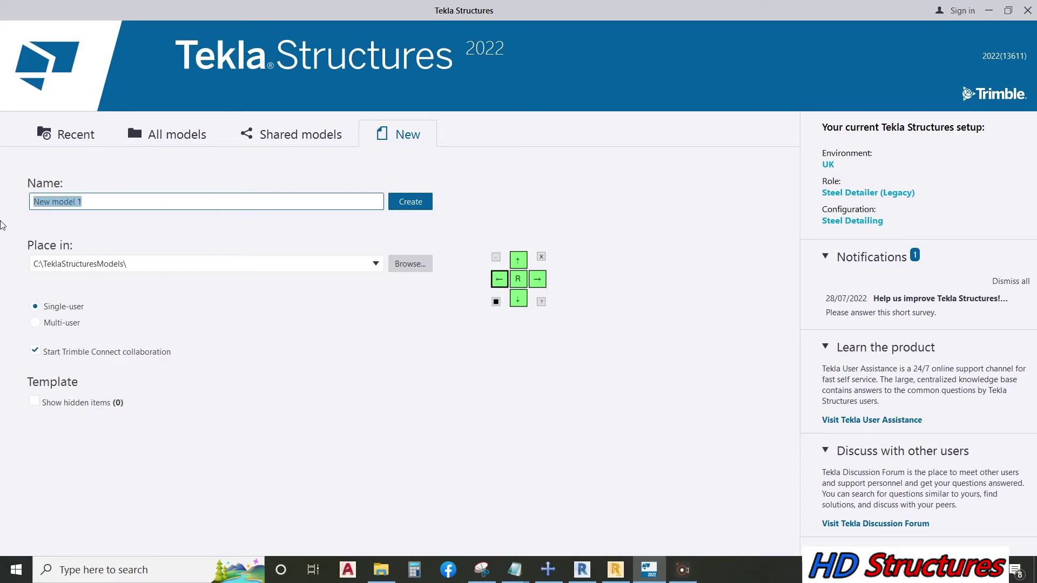
text(tekla)
text( inn)
key(BackSpace)
text(tro)
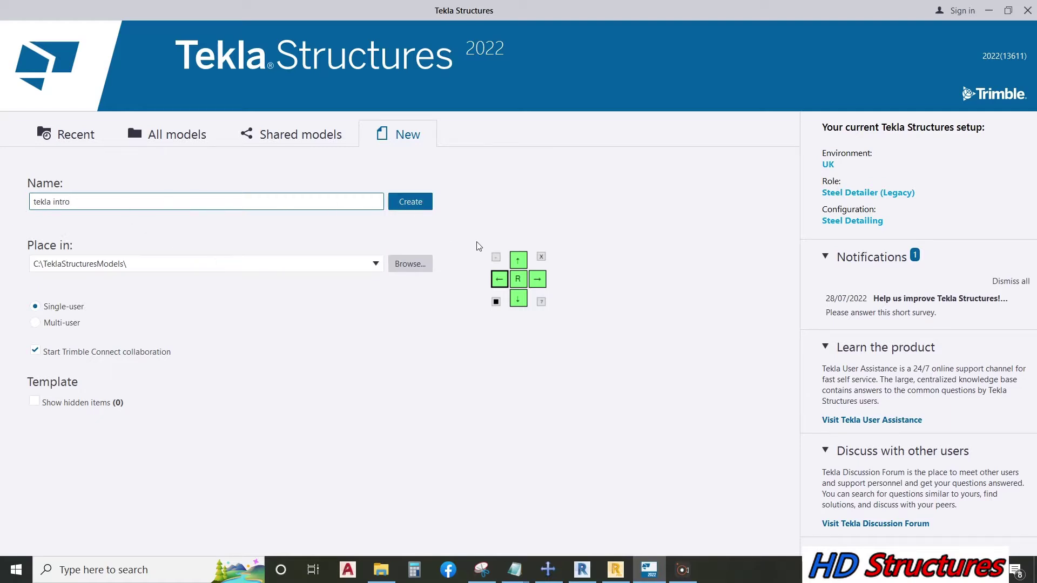
click(410, 210)
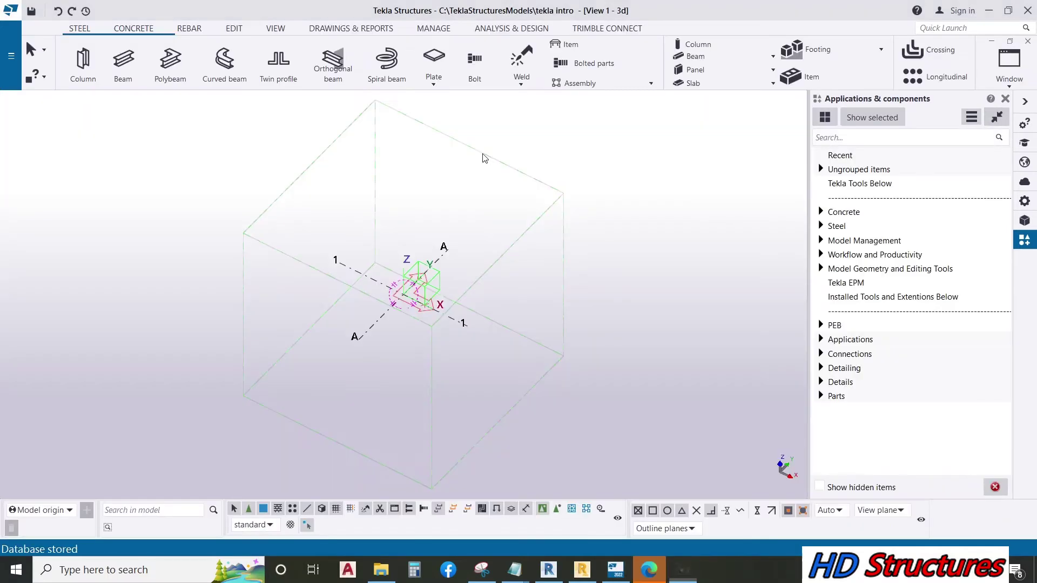
Switch the ribbon from REBAR to STEEL and back to REBAR to show the rebar tools.
click(626, 569)
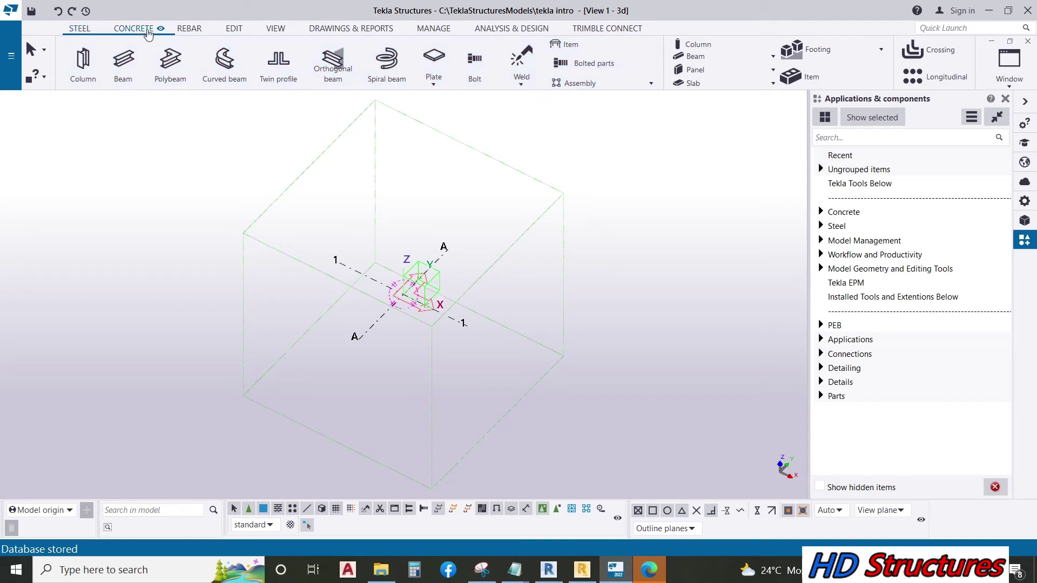
click(192, 31)
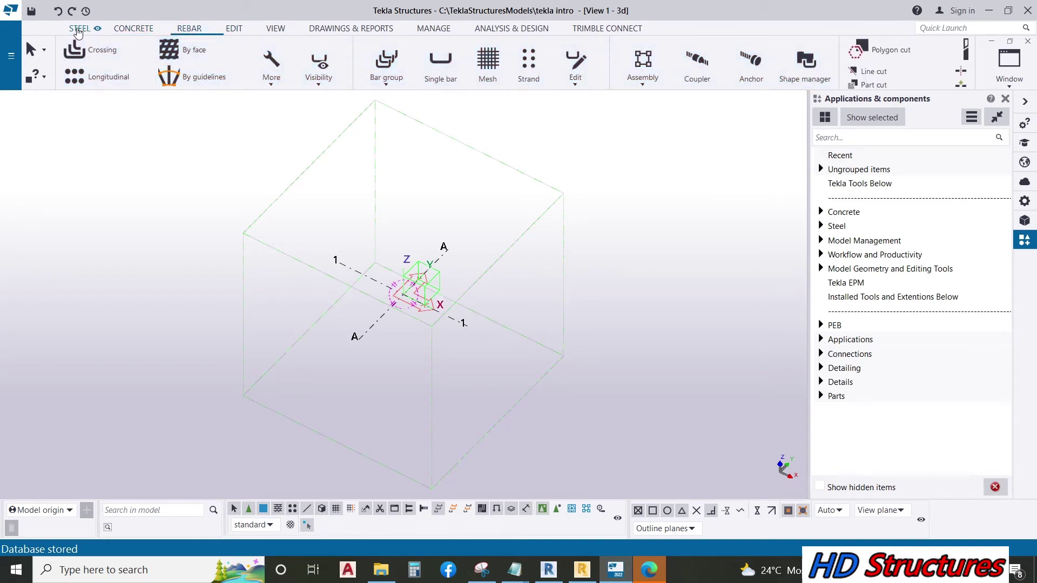
click(85, 30)
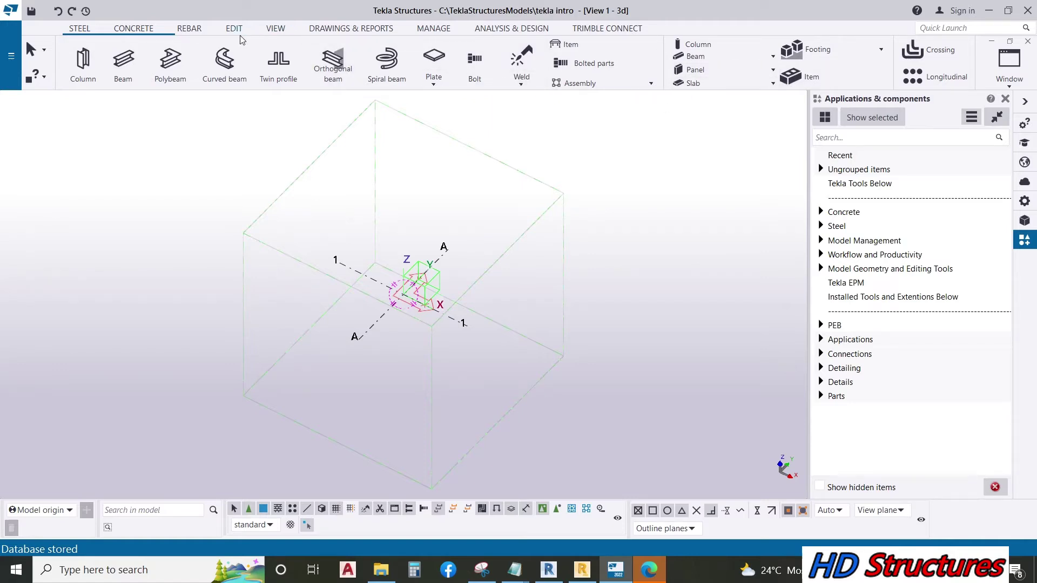
click(185, 29)
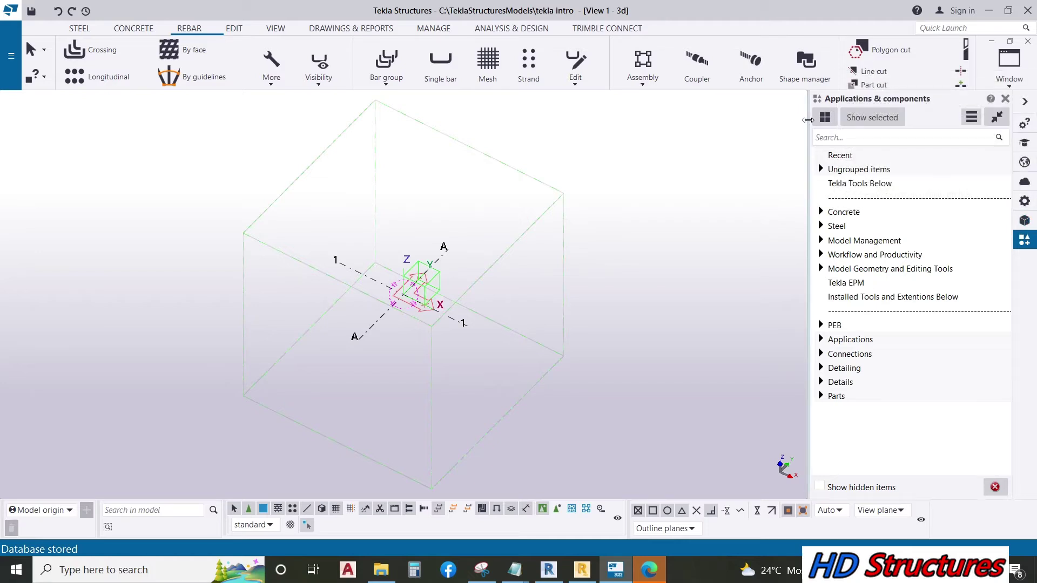
Search the Applications & components catalog for 'BASE' and scroll through the base plate results.
click(851, 137)
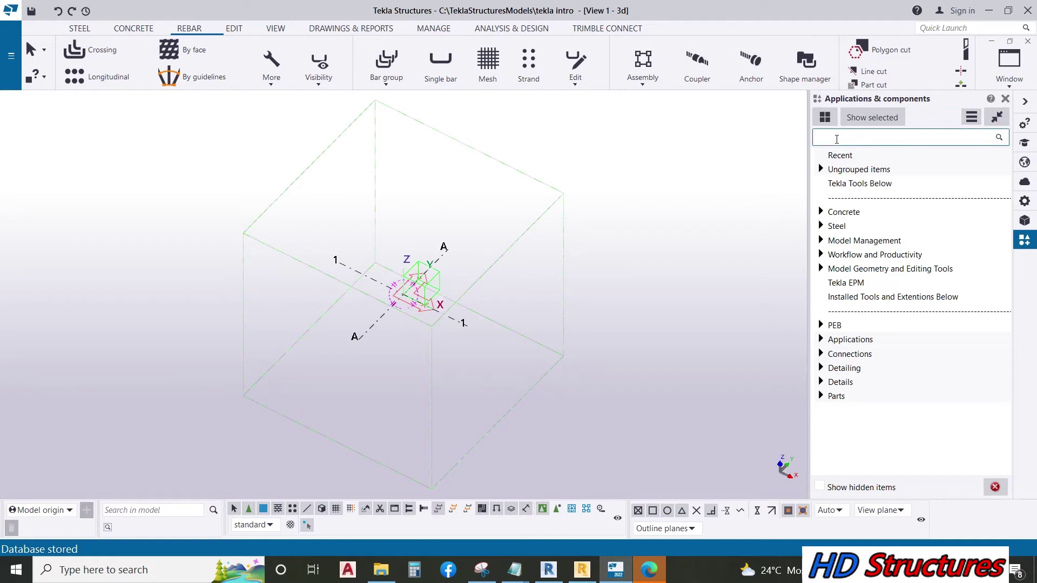
text(BASE)
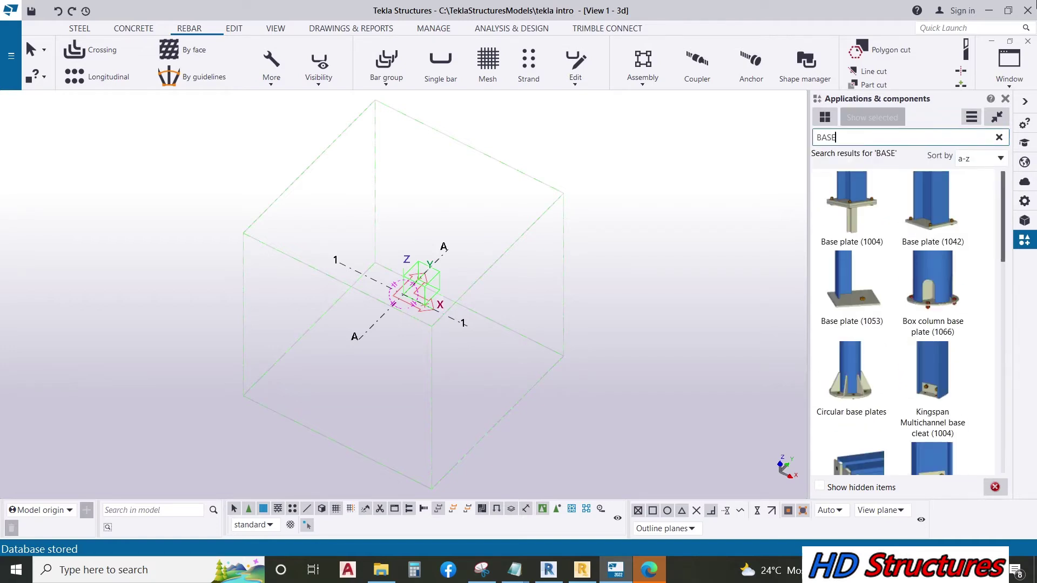
scroll(878, 211, down, 10)
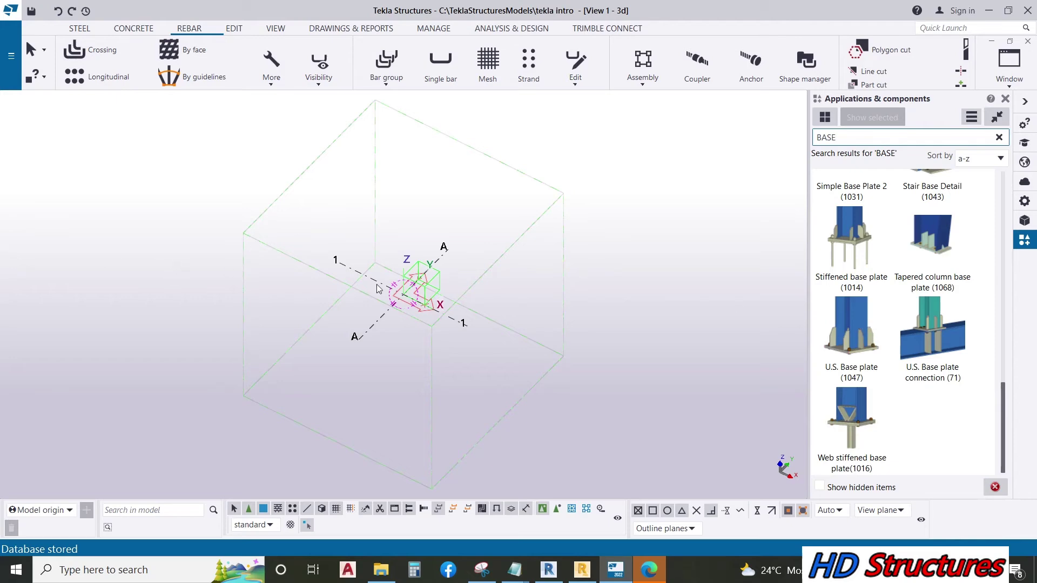
Look through the EDIT and VIEW ribbon tabs, ending on ANALYSIS & DESIGN.
click(235, 29)
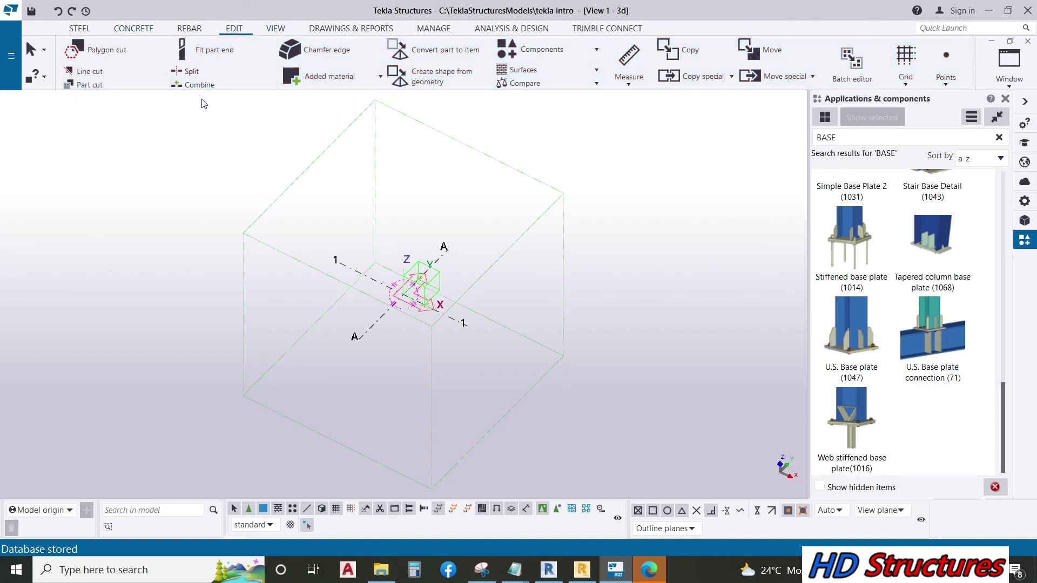
click(278, 29)
click(280, 31)
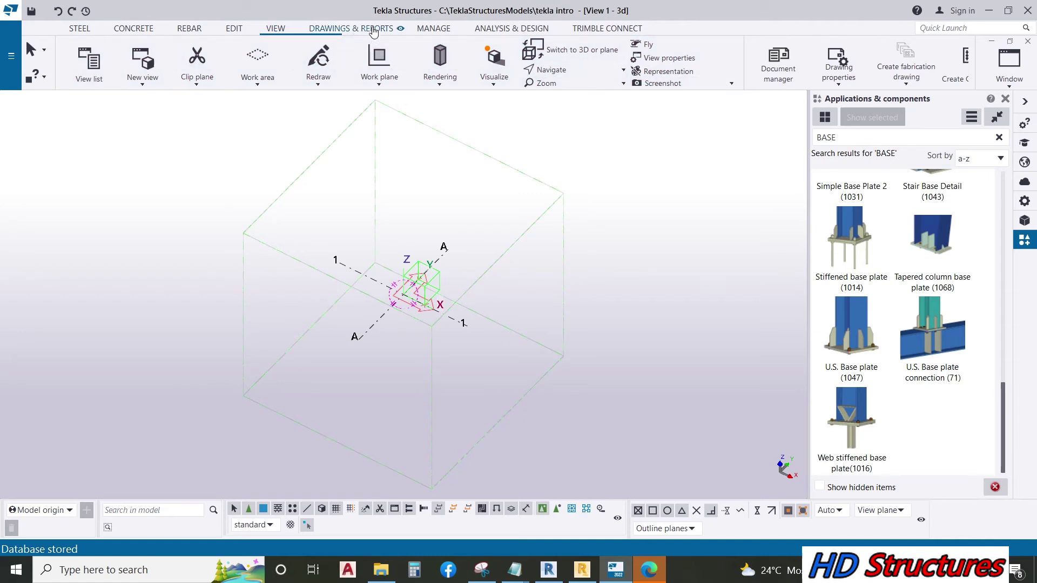
click(504, 27)
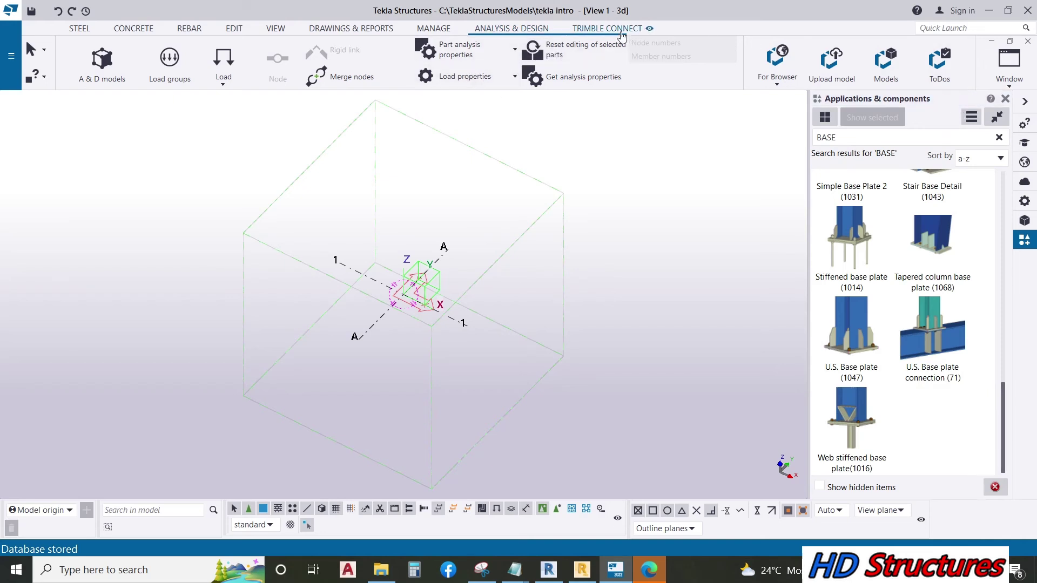
scroll(583, 256, down, 1)
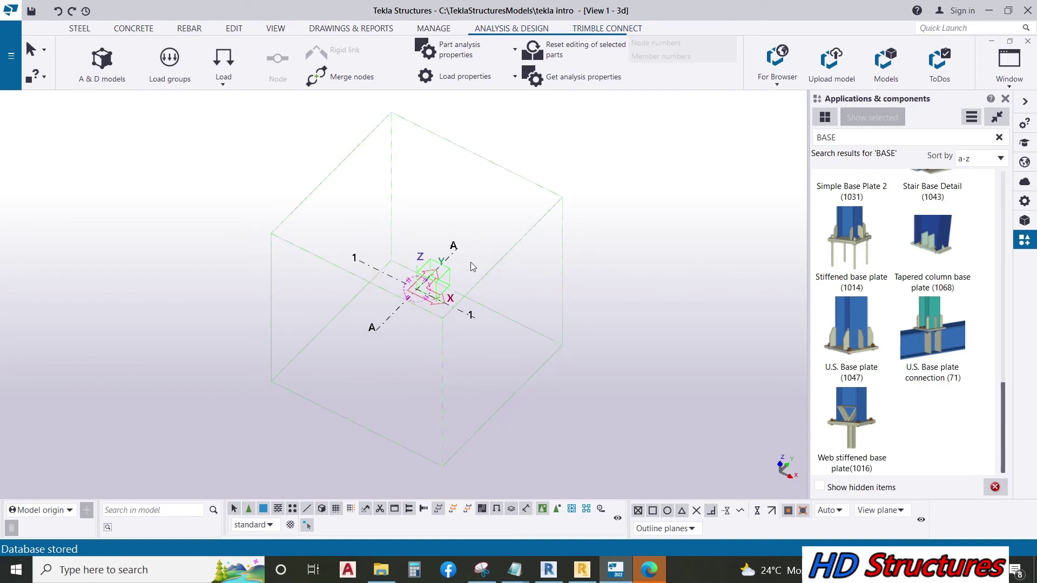
Zoom the 3D view out and back in around the tekla intro grid origin.
scroll(454, 258, up, 3)
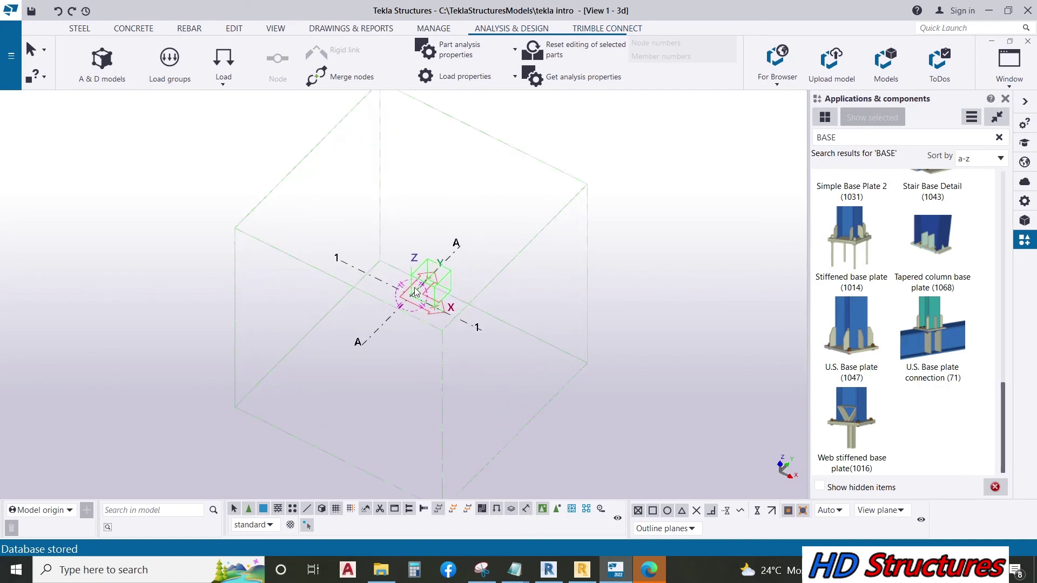
scroll(391, 276, down, 1)
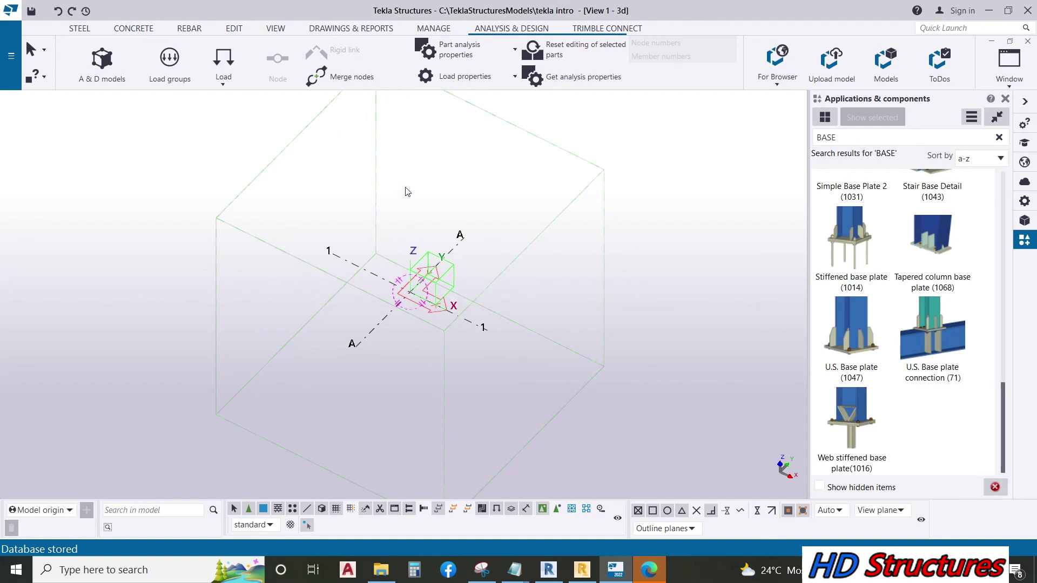
scroll(387, 257, up, 2)
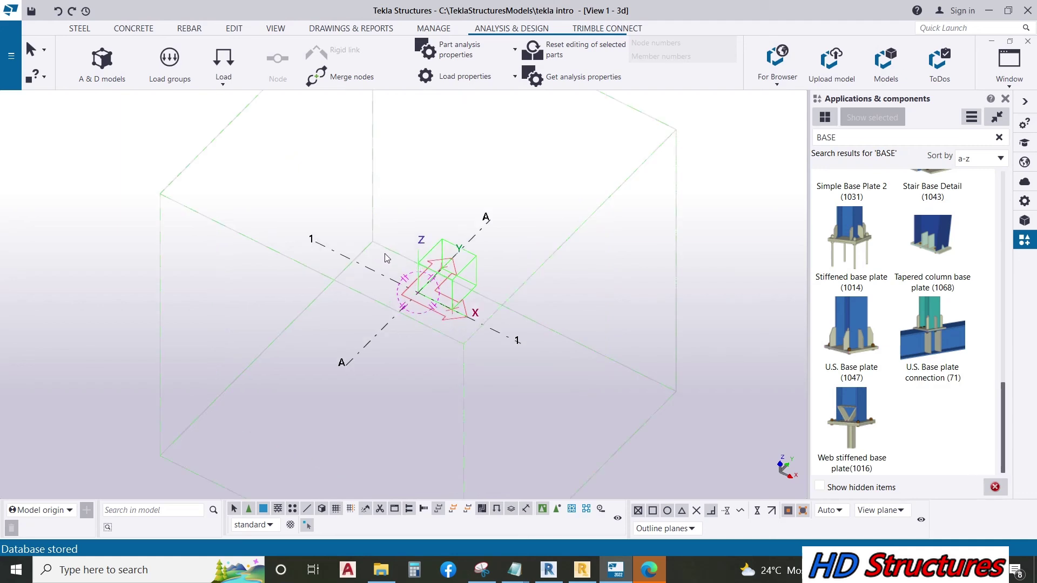